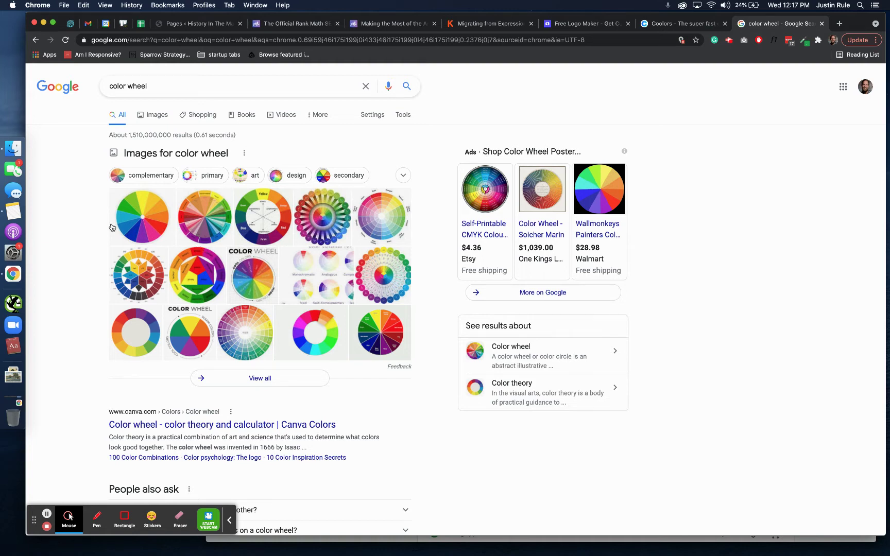
Step: Open the first colour-wheel image result from the Google 'color wheel' search
left_click(153, 222)
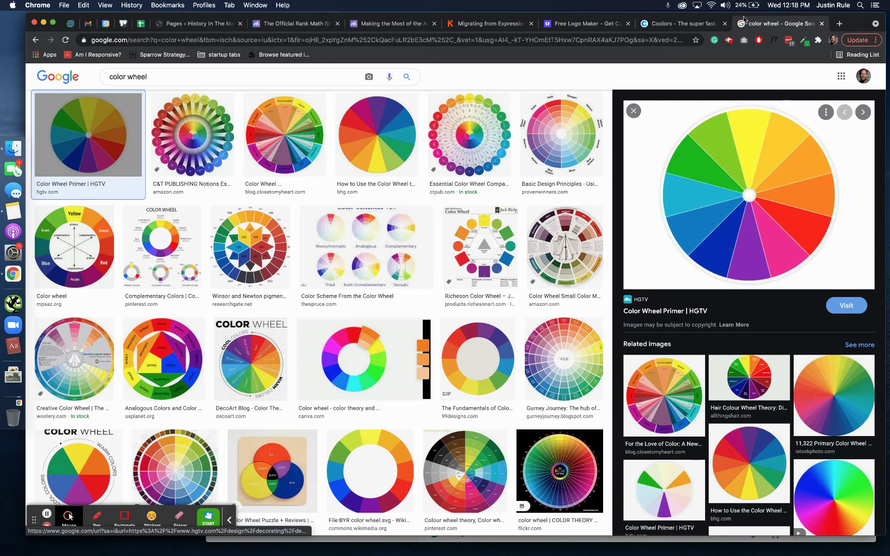
Step: Switch to Coolors and start the palette generator
left_click(668, 23)
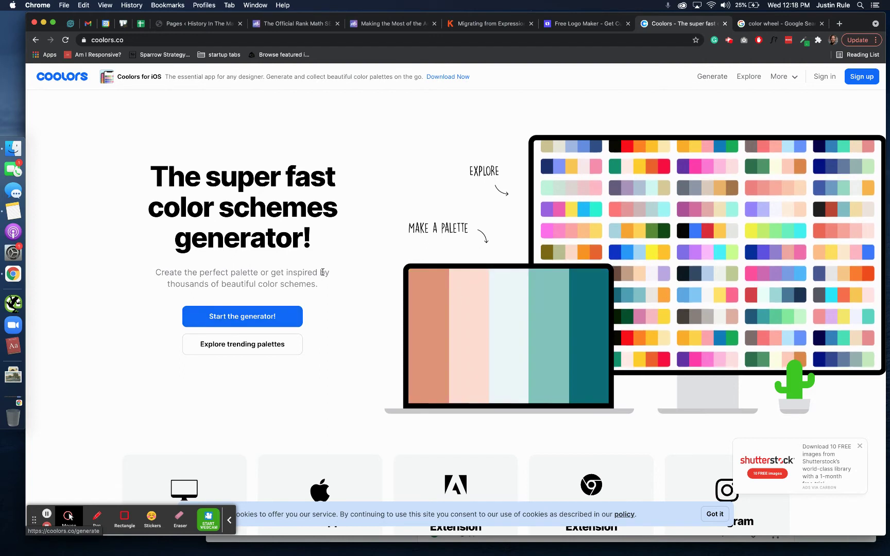
left_click(262, 318)
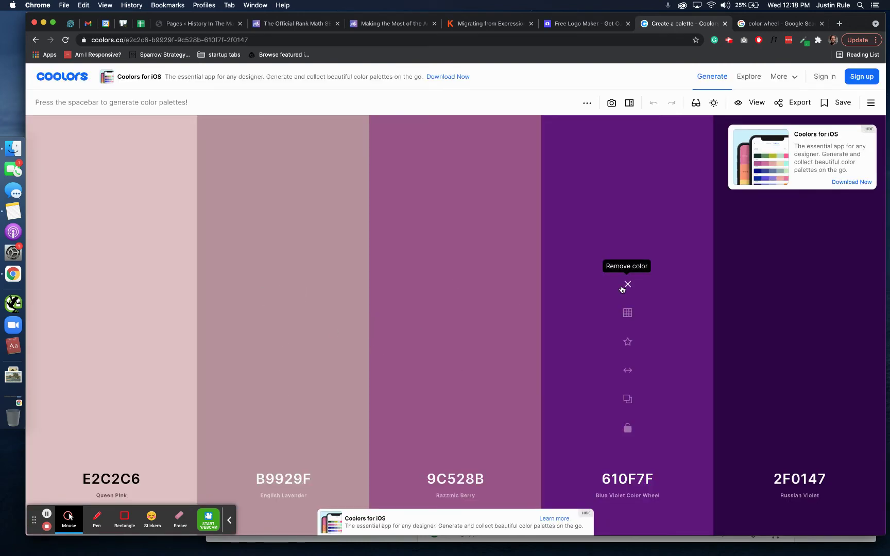
key("space")
Step: Regenerate palettes until reaching 241E4E, 960200, CE6C47, FFD046, EADAA2
key("space")
key("space")
key("space")
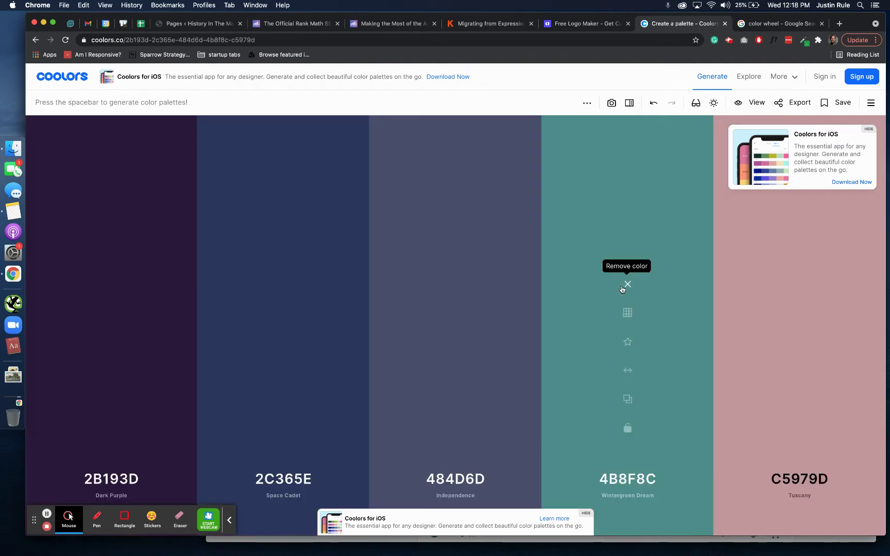
key("space")
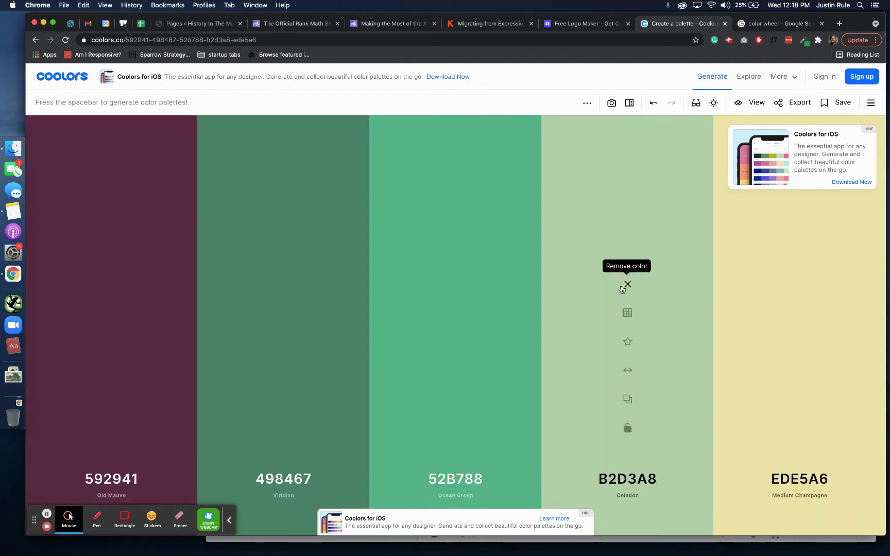
key("space")
key("space")
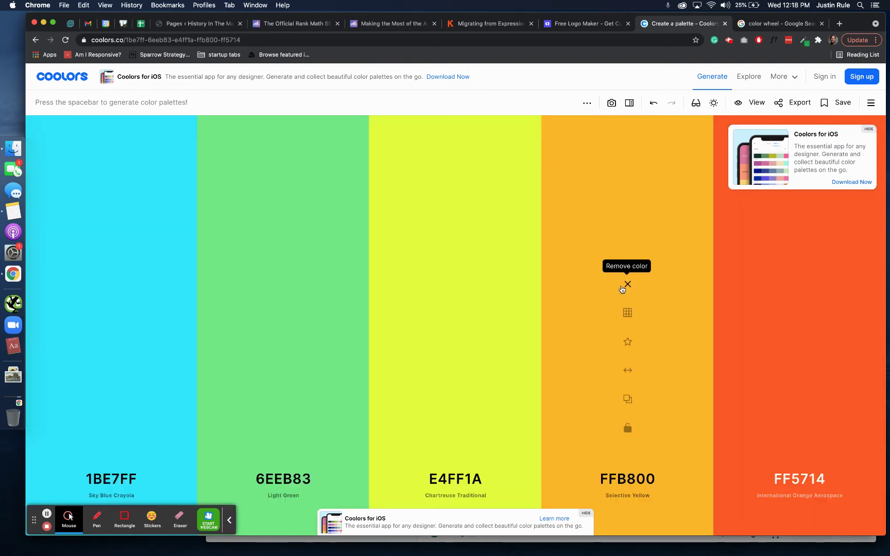
key("space")
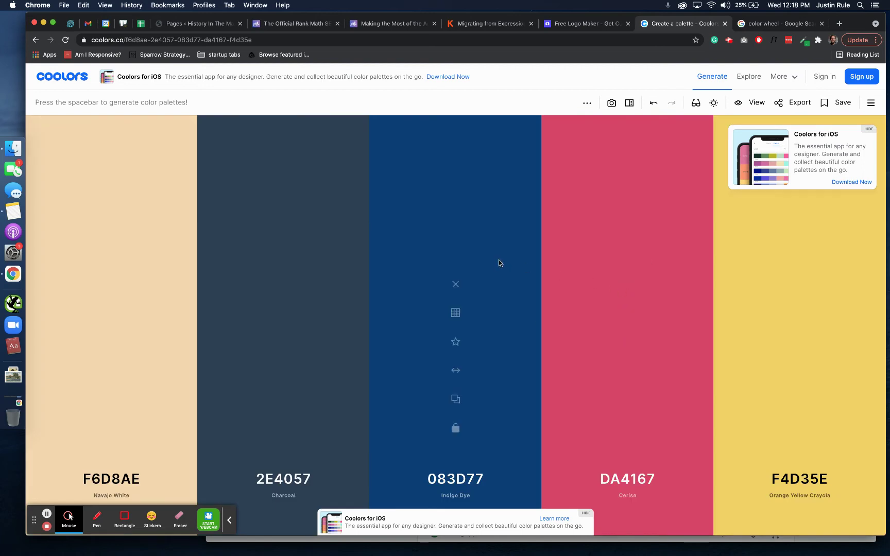
key("space")
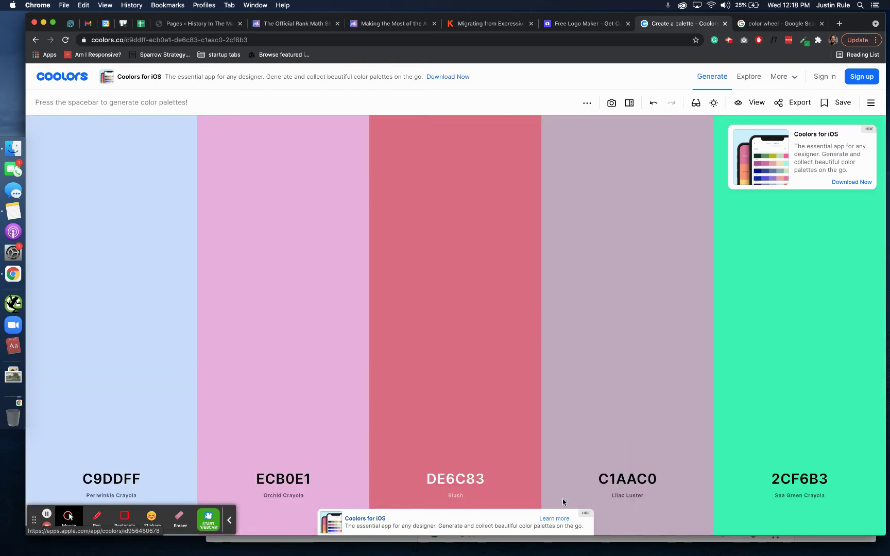
key("space")
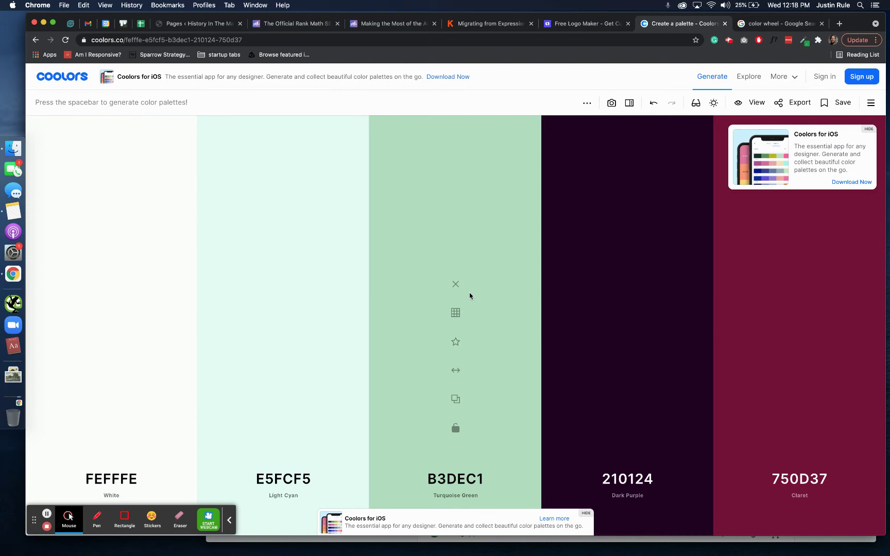
key("space")
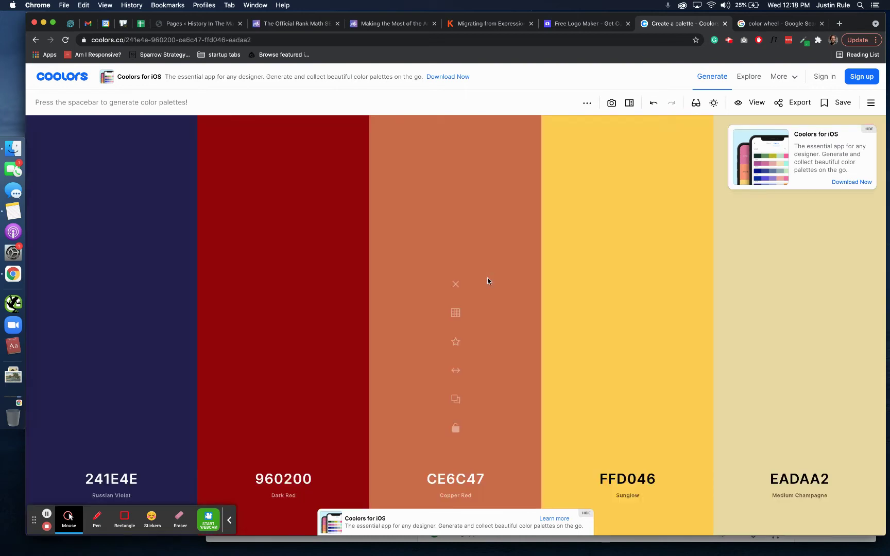
left_click(105, 479)
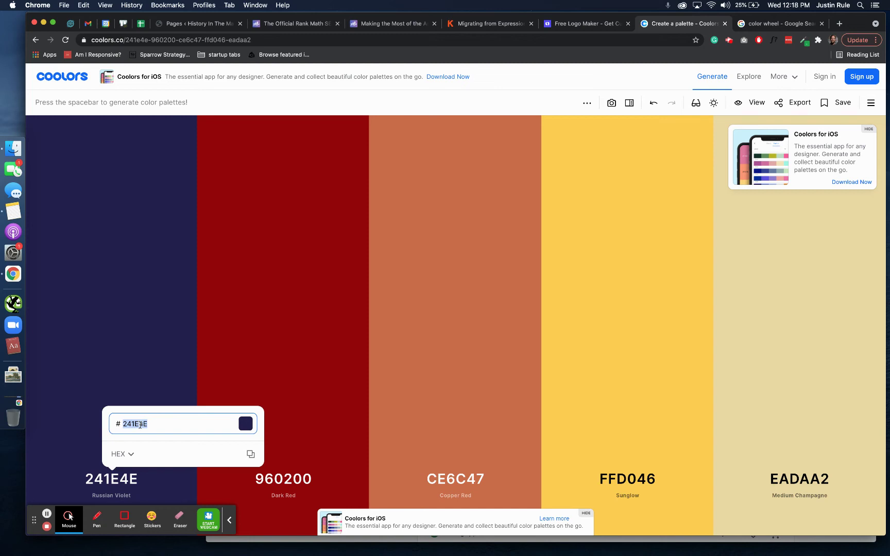
Step: Try a typed hex value for the first colour, then discard it, keeping 241E4E
type("4fr33e")
key("Return")
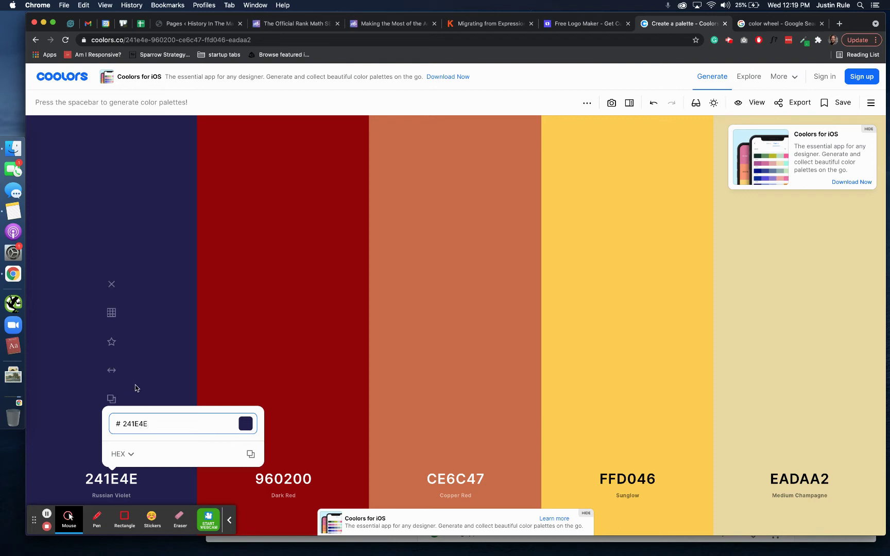
left_click(133, 376)
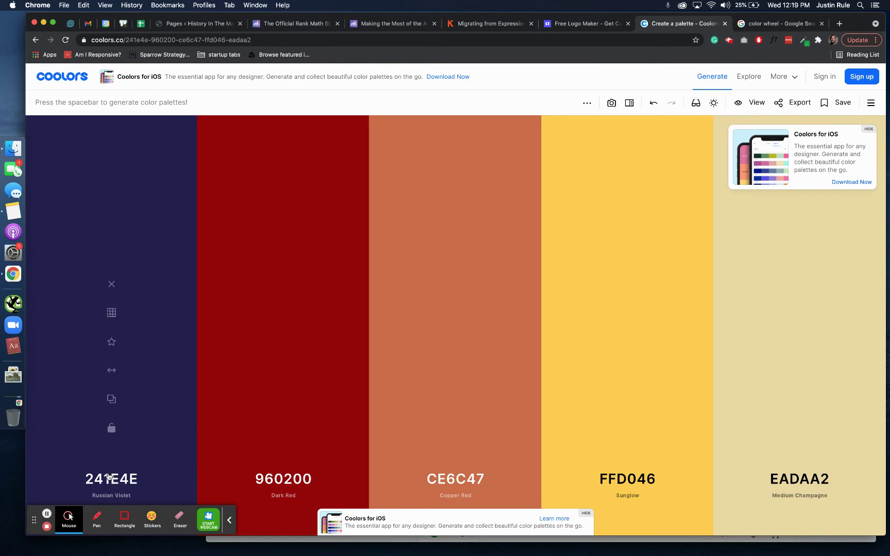
left_click(110, 478)
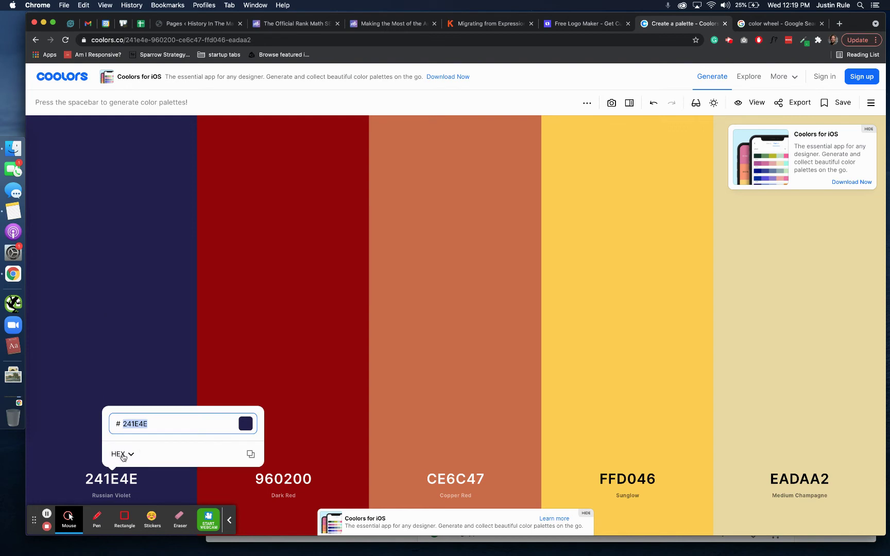
Step: Use the visual picker to set the first colour to teal 19A7B9
left_click(119, 457)
left_click(141, 349)
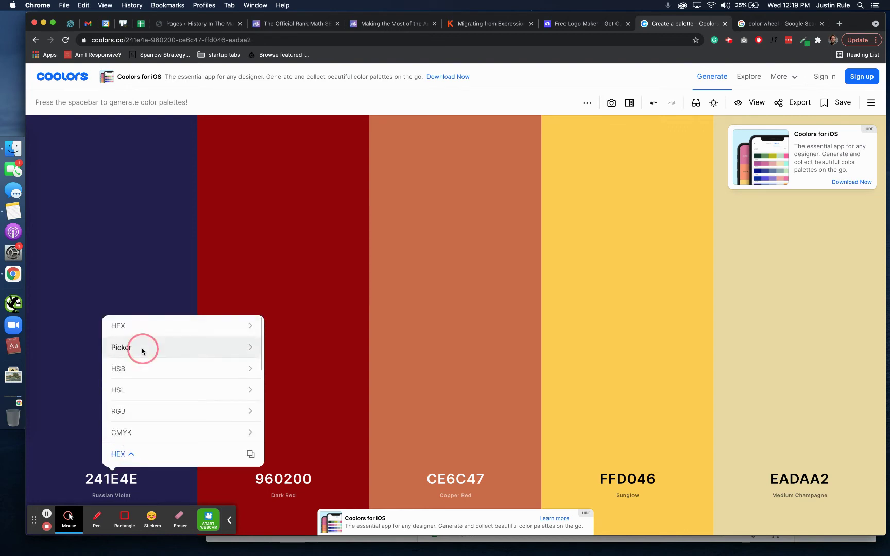
left_click(222, 342)
mouse_move(225, 341)
left_mouse_down()
mouse_move(160, 388)
mouse_move(158, 364)
mouse_move(184, 355)
mouse_move(193, 339)
mouse_move(207, 342)
mouse_move(204, 383)
mouse_move(189, 367)
mouse_move(218, 345)
left_mouse_up()
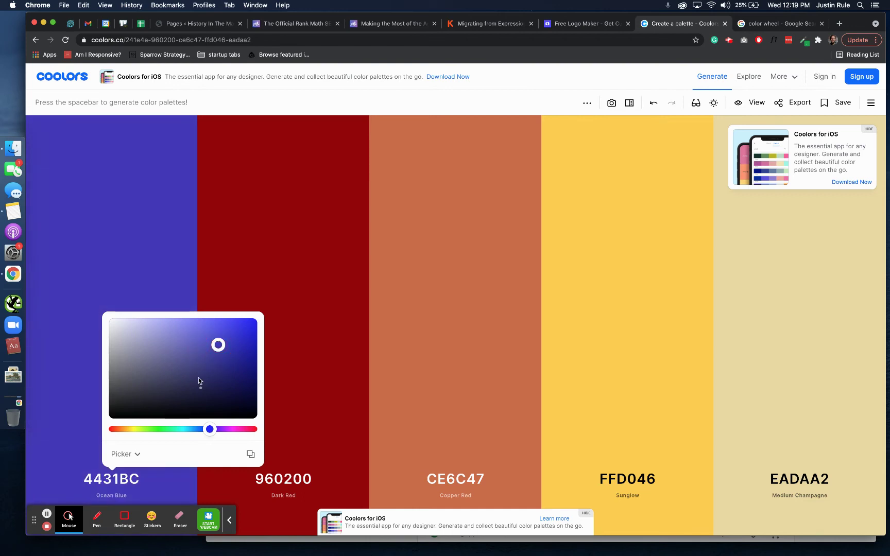
left_click_drag(209, 429, 186, 429)
left_click(237, 346)
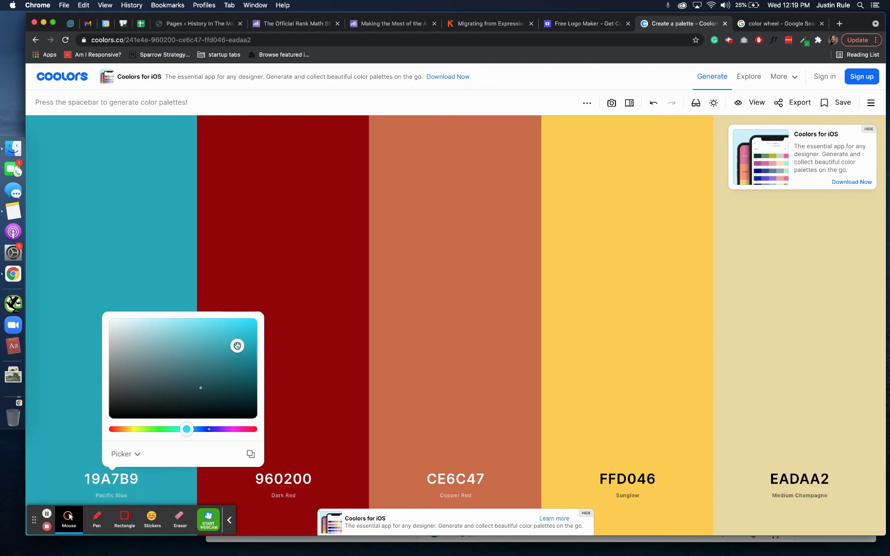
left_click(163, 283)
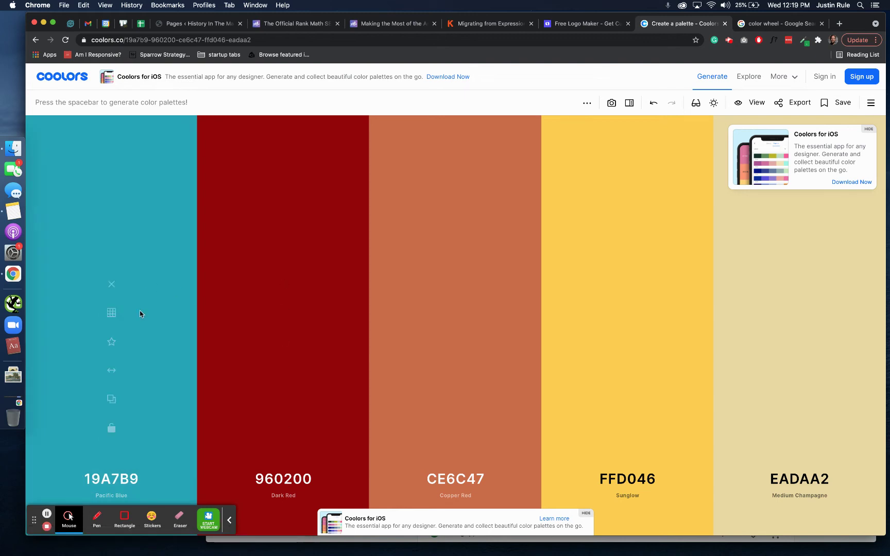
Step: Lock teal 19A7B9 and regenerate the rest into 310A31, 847996, F4ECD6, E3D87E
left_click(112, 429)
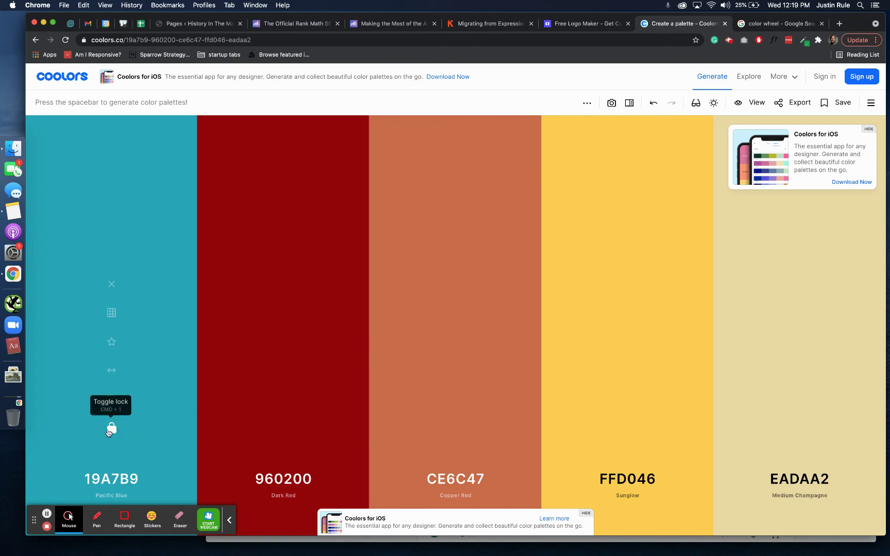
key("space")
key("space")
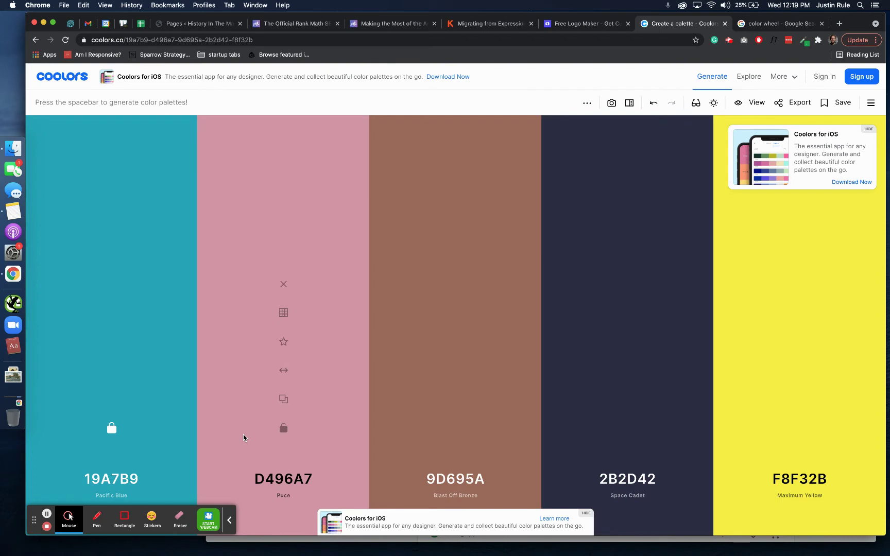
key("space")
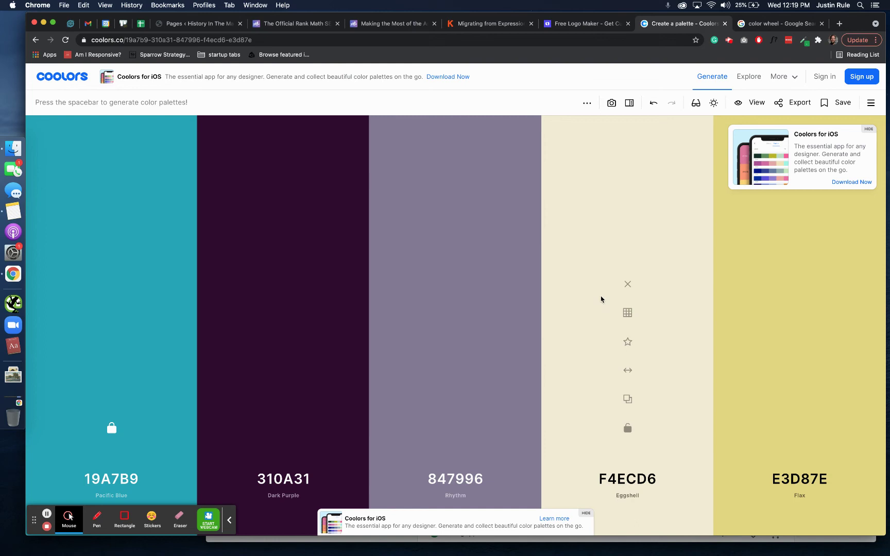
Step: Remove Eggshell, lock denim blue 3D5A80, and move Burnt Sienna to the last position
left_click(627, 284)
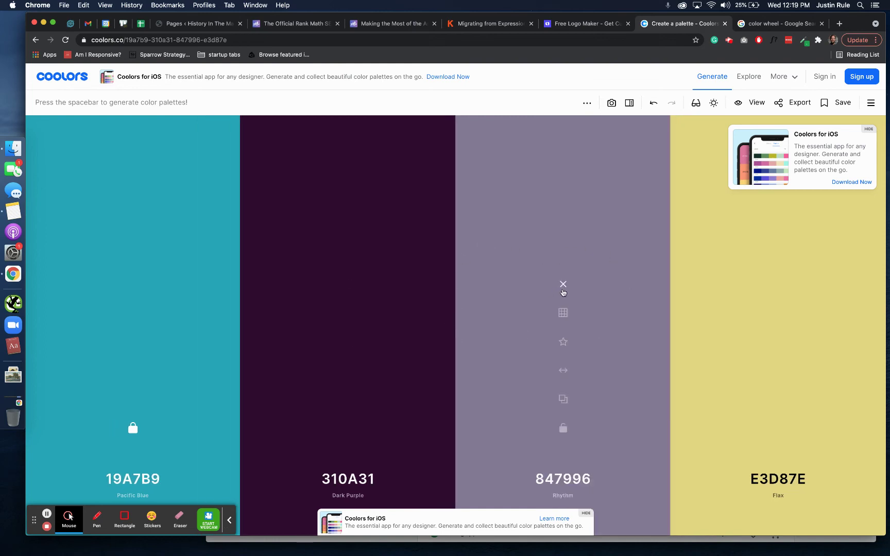
key("space")
key("space")
key("space")
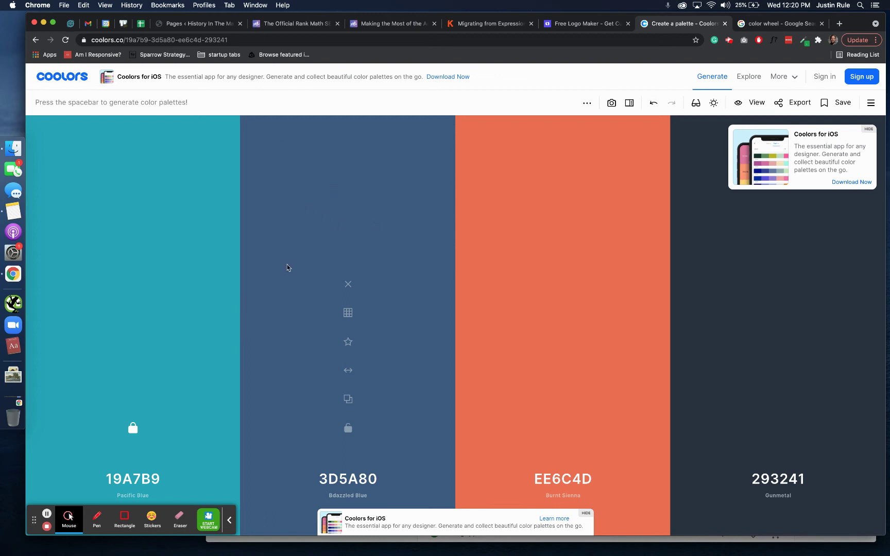
left_click(347, 429)
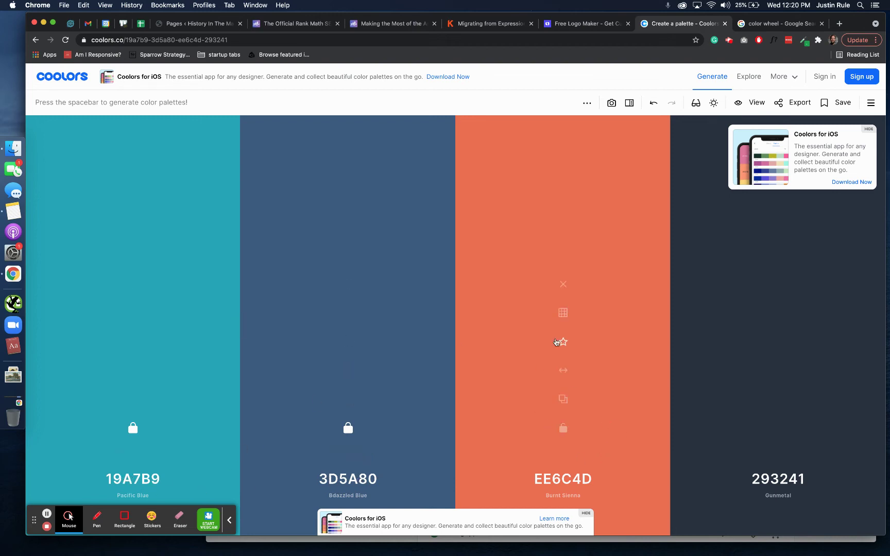
left_click_drag(563, 371, 719, 369)
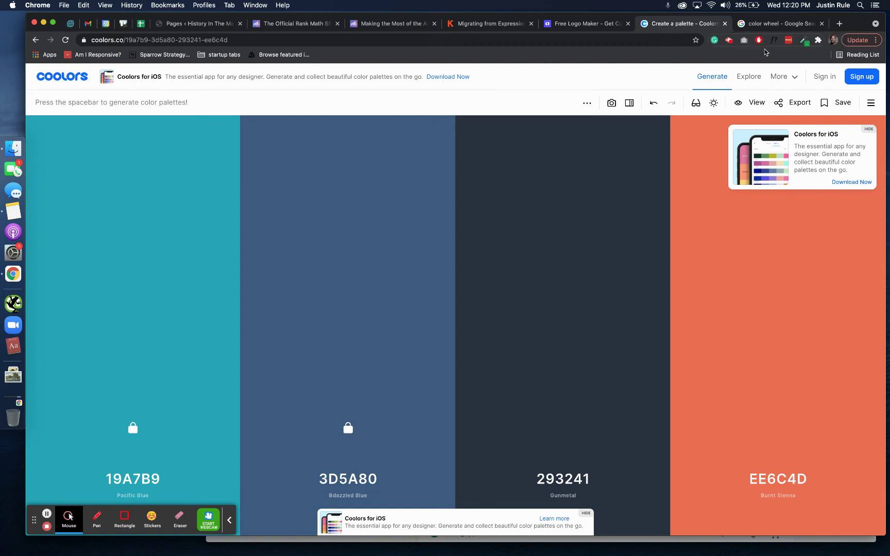
left_click(770, 25)
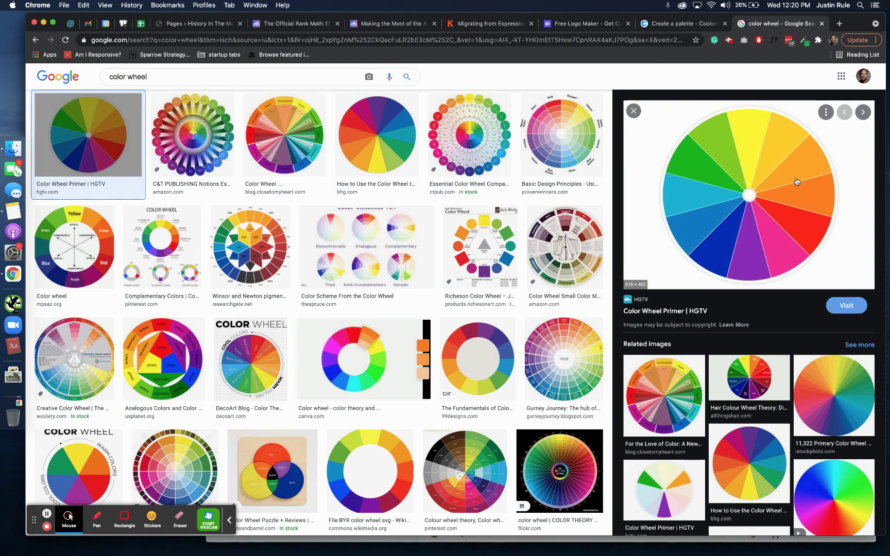
Step: Return to the Coolors palette 19A7B9, 3D5A80, 293241, EE6C4D
left_click(660, 27)
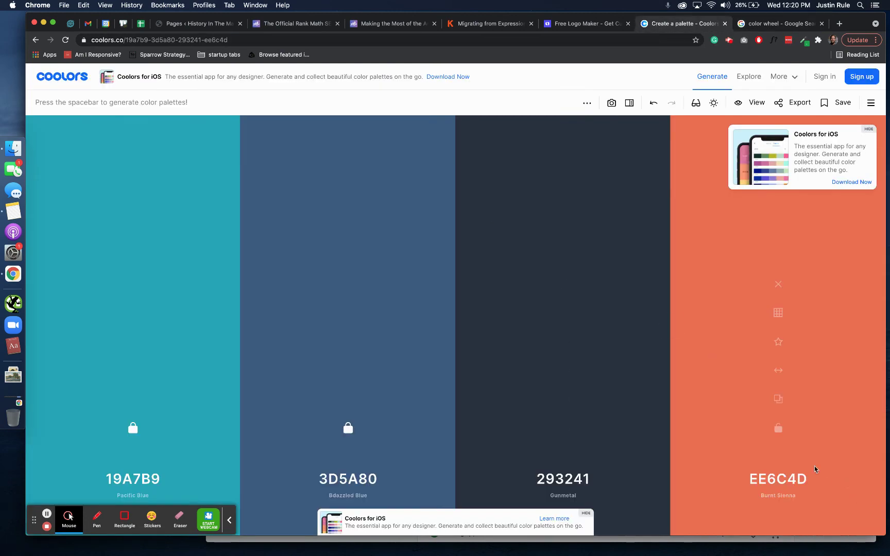
Step: Lock Burnt Sienna EE6C4D and regenerate the third colour several times
left_click(778, 428)
key("space")
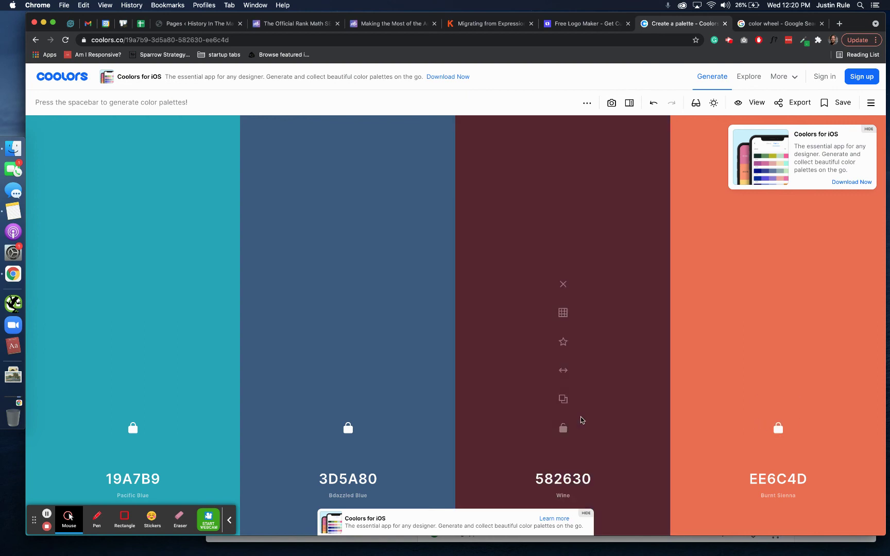
key("space")
key("space")
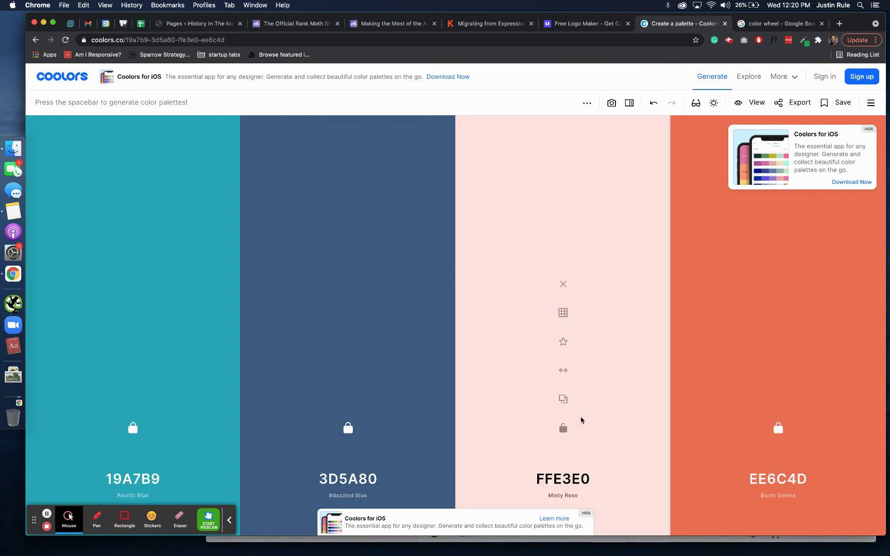
key("space")
key("space")
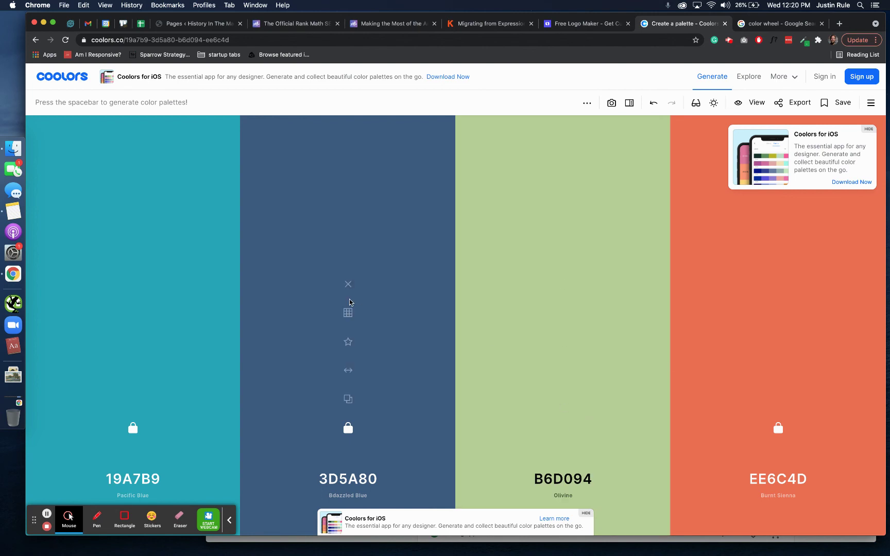
key("space")
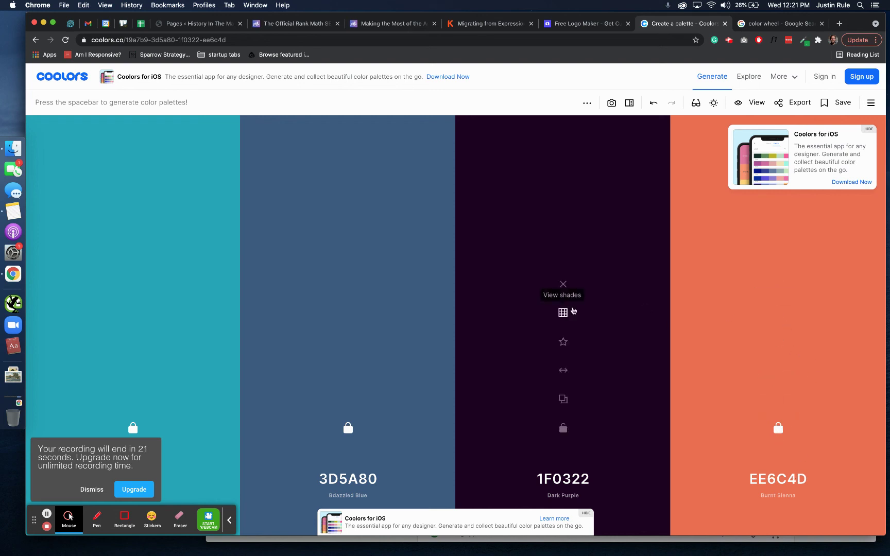
Step: Lock Dark Purple 1F0322 and select the palette's full web address
left_click(564, 430)
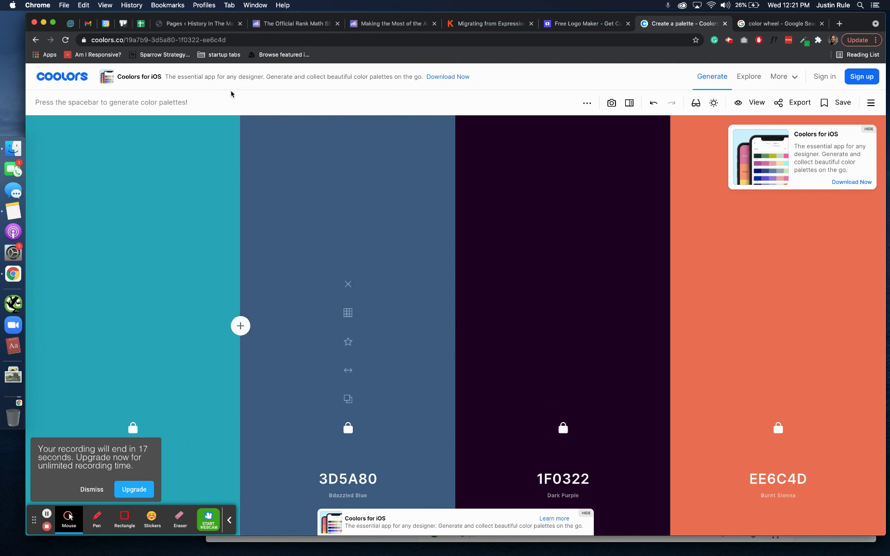
left_click(183, 40)
left_click(185, 39)
triple_click(187, 40)
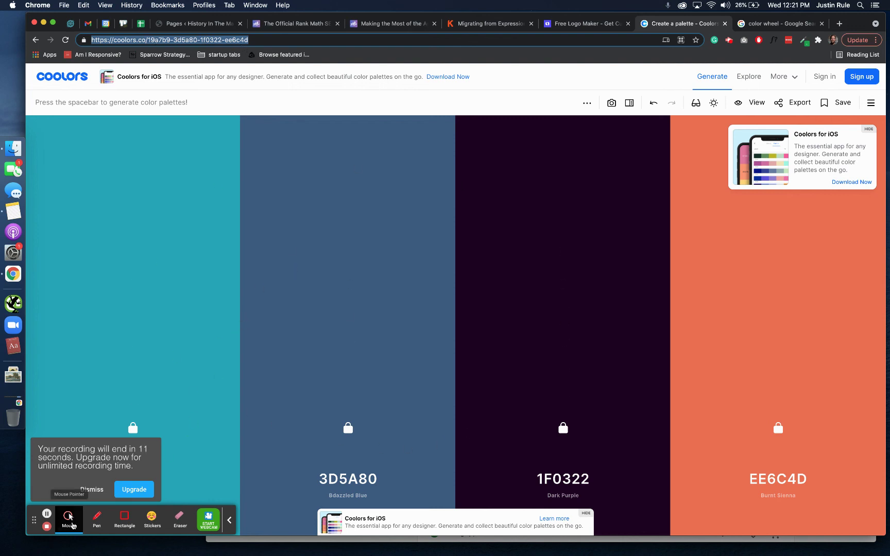
left_click(92, 489)
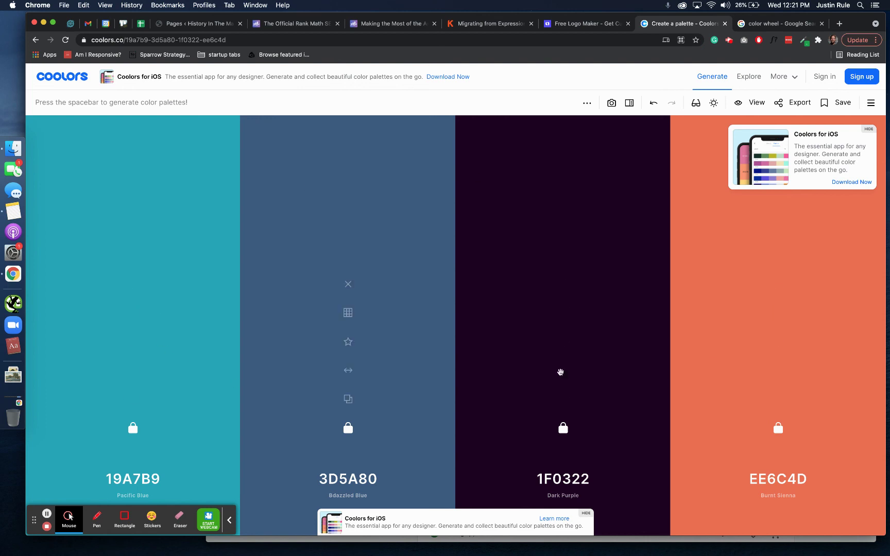
left_click(205, 39)
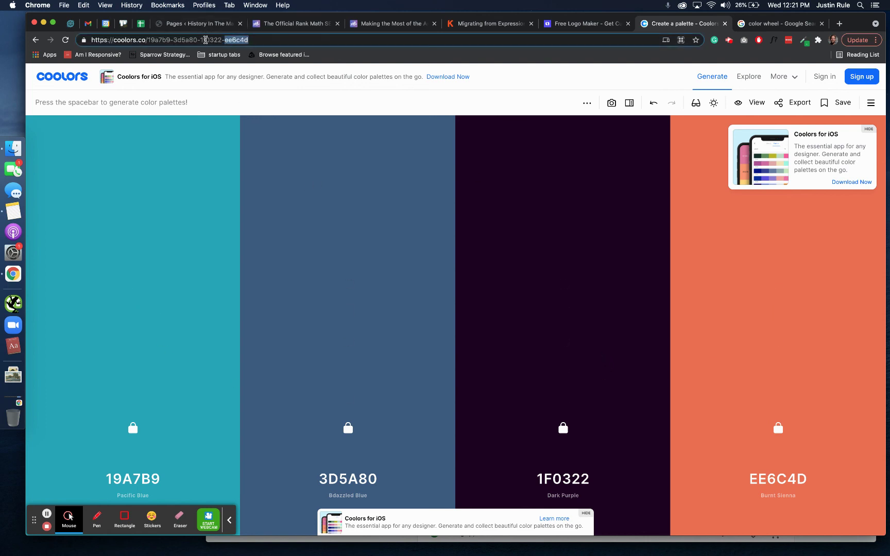